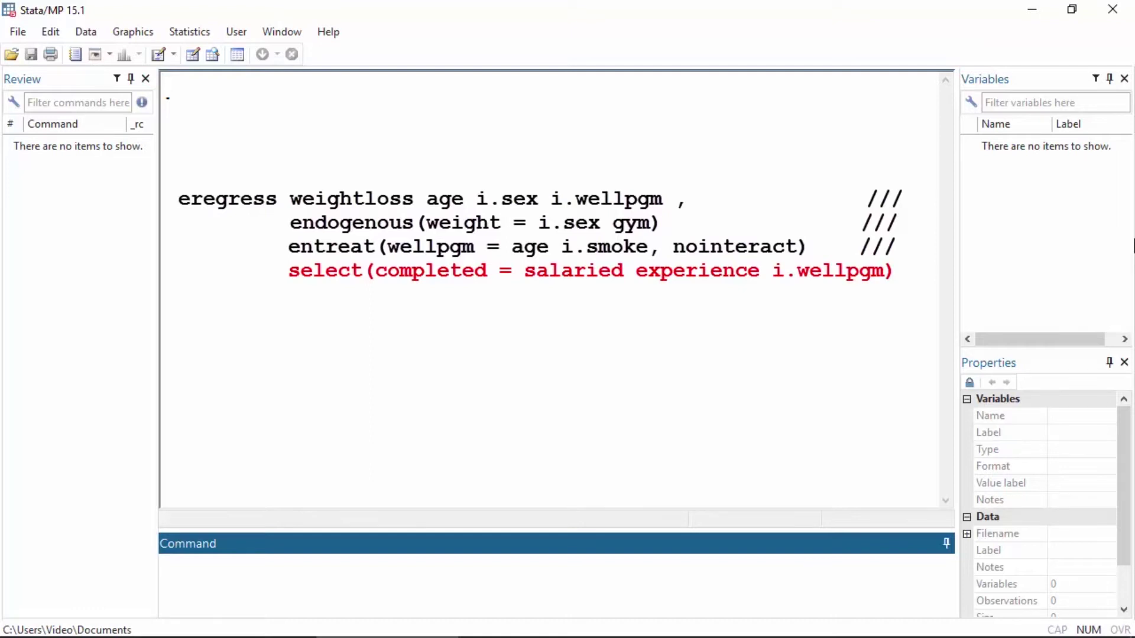
- Run the eregress model for weightloss with endogenous weight, treatment wellpgm and completed selection
click(678, 584)
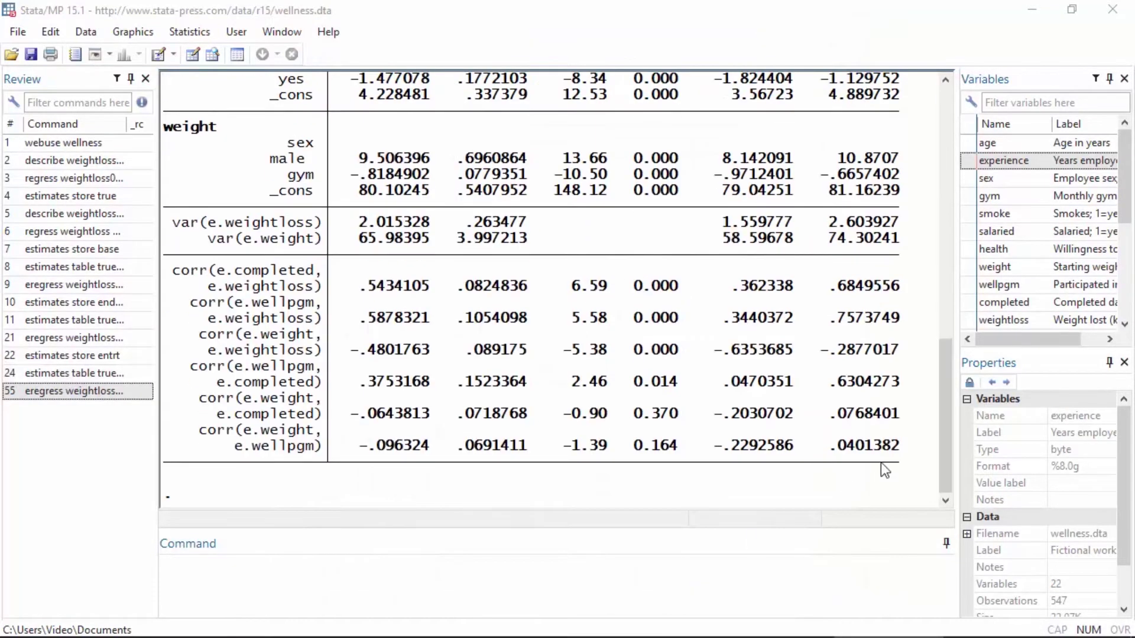
drag(949, 450, 943, 278)
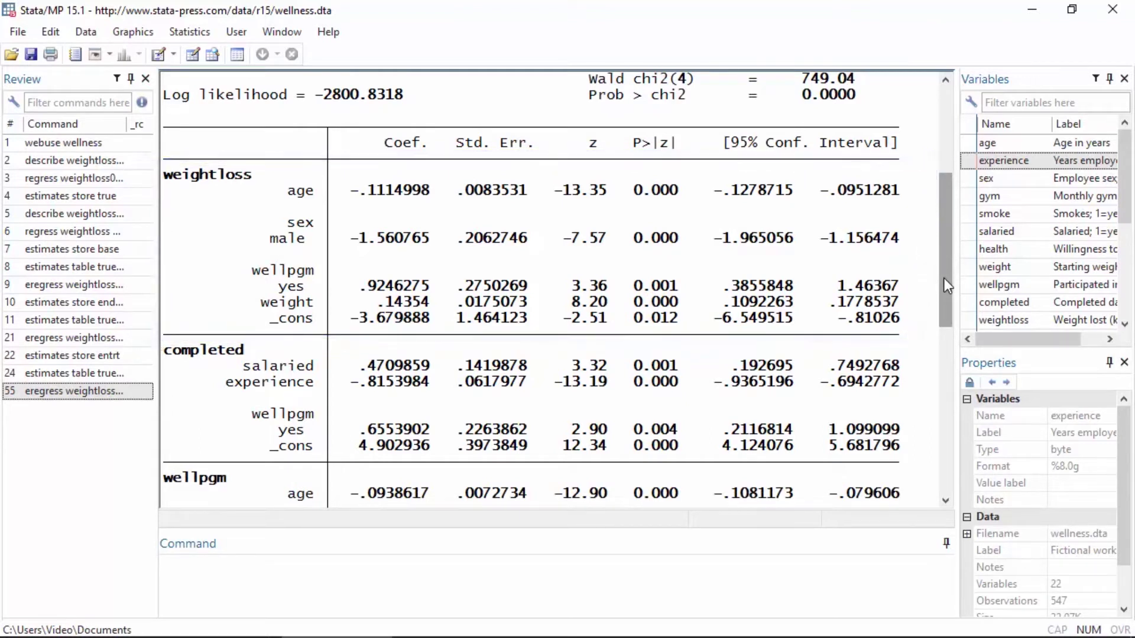
drag(943, 278, 950, 330)
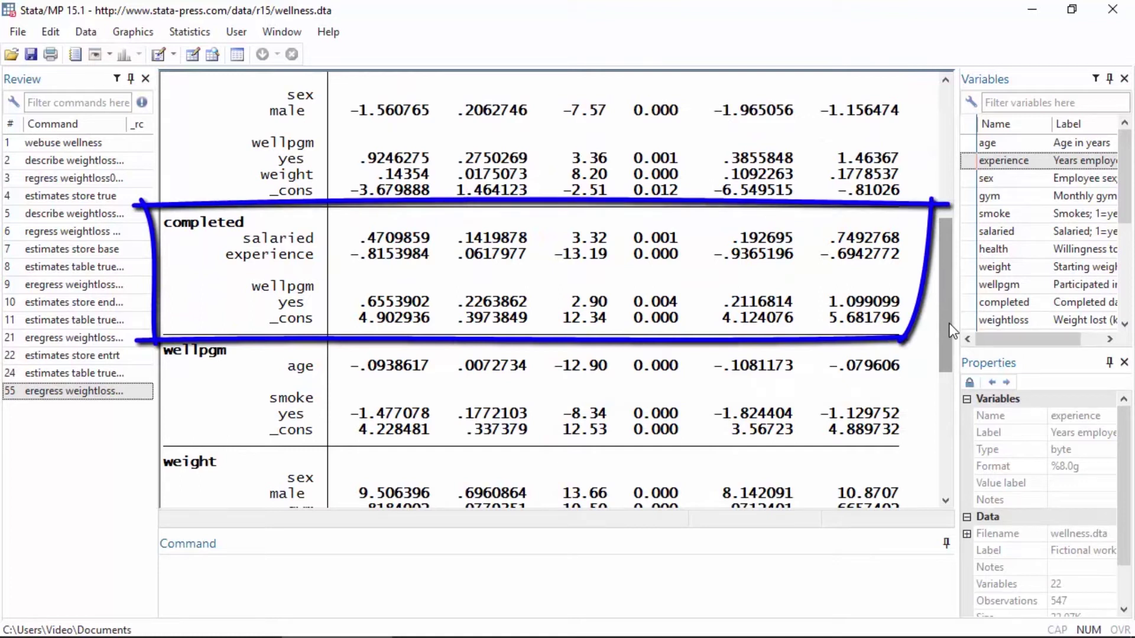
drag(950, 331, 949, 372)
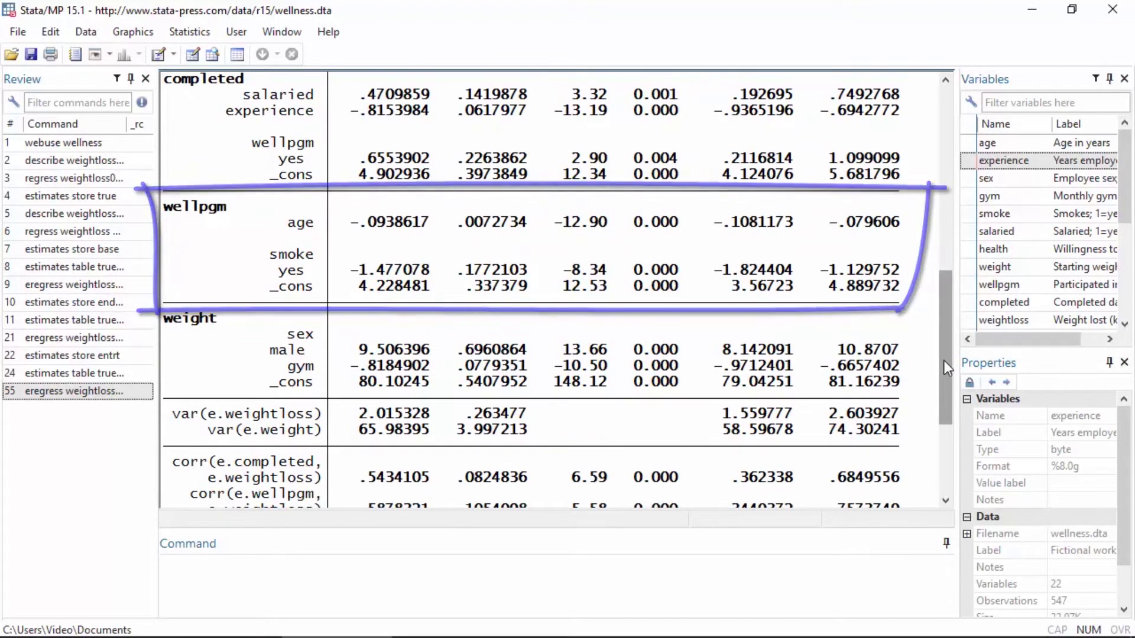
drag(944, 364, 940, 394)
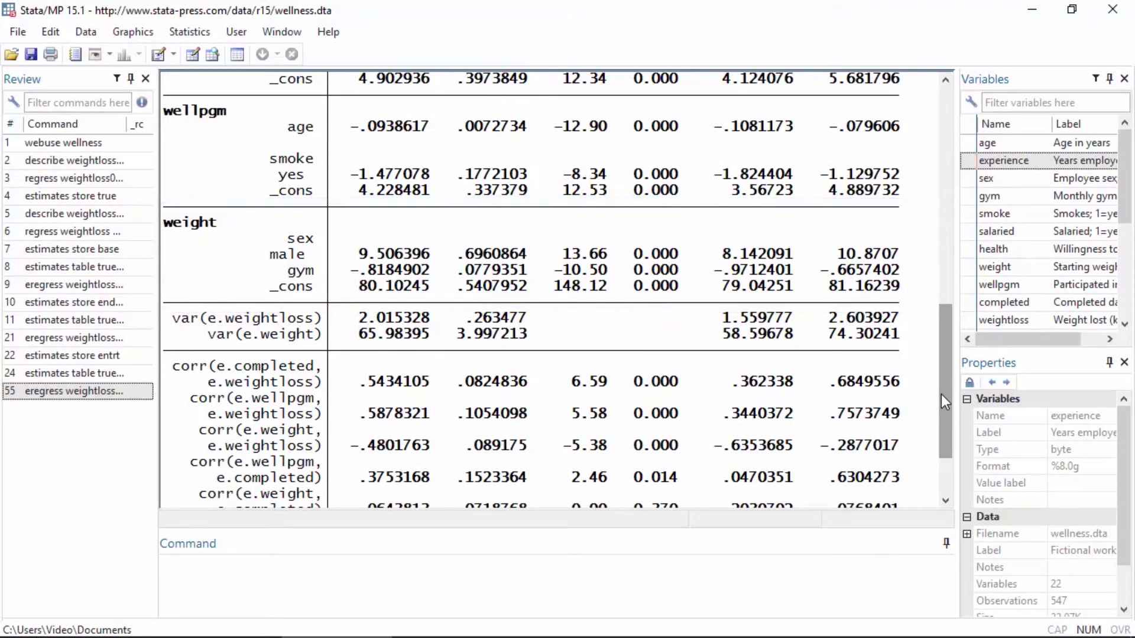
drag(943, 378, 946, 425)
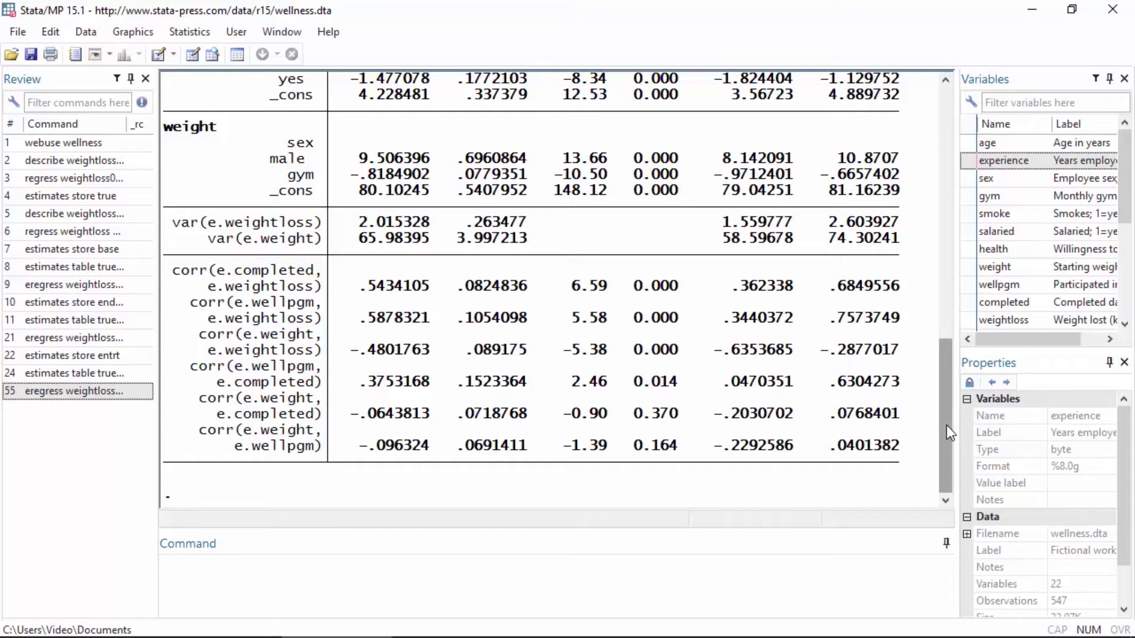
drag(946, 425, 934, 246)
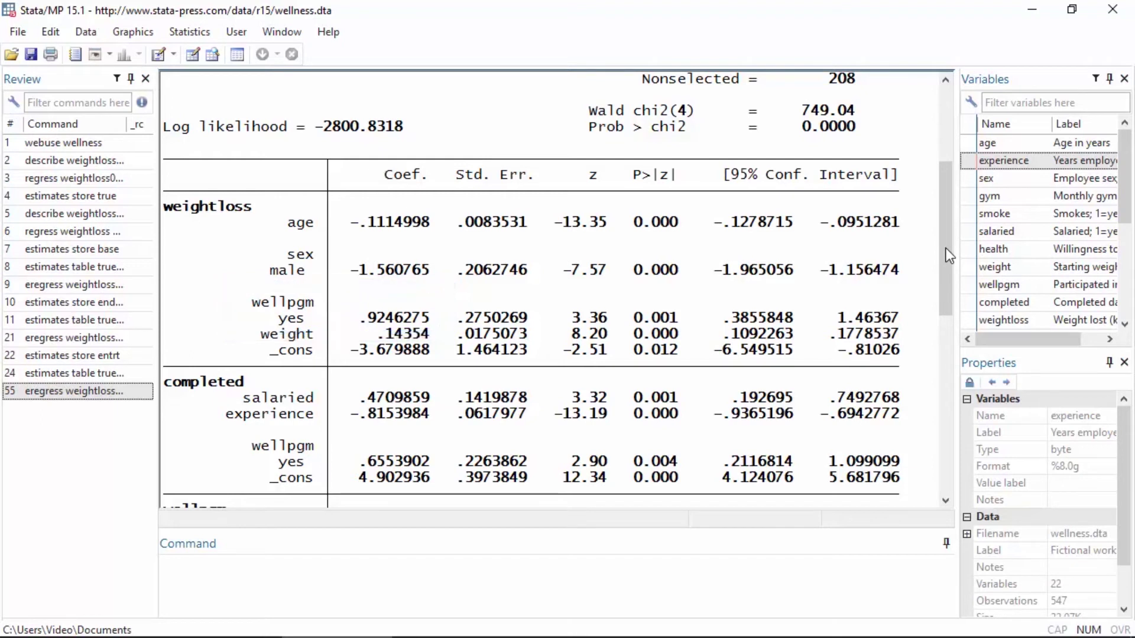
drag(946, 255, 939, 468)
- Run estat teffects to get the wellpgm average treatment effect of .9246
click(850, 576)
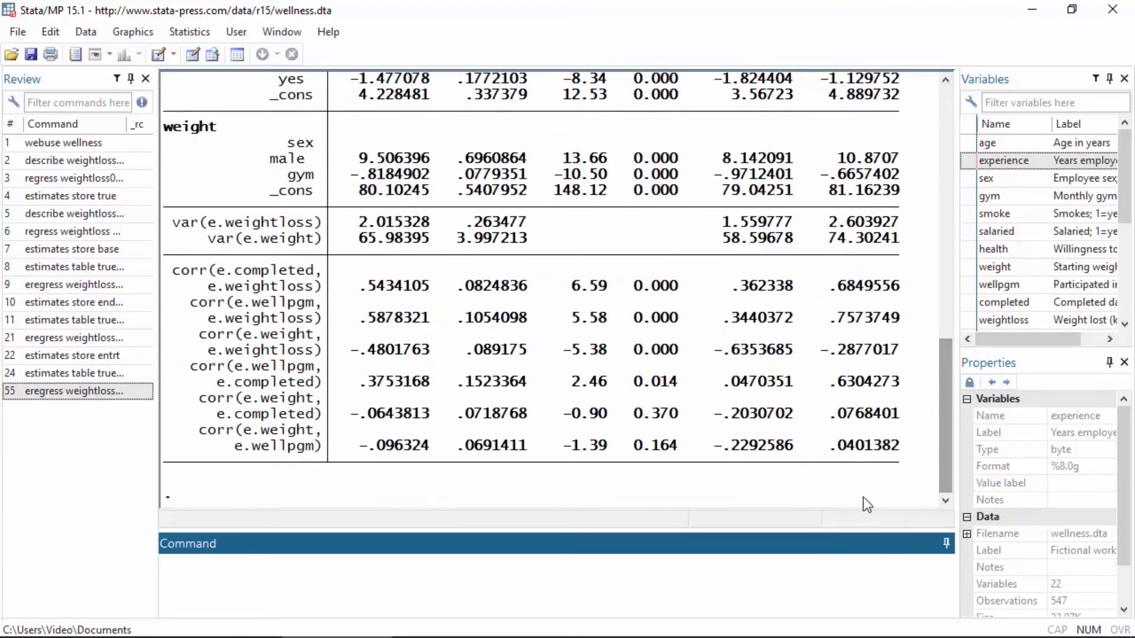
text(estat teffects)
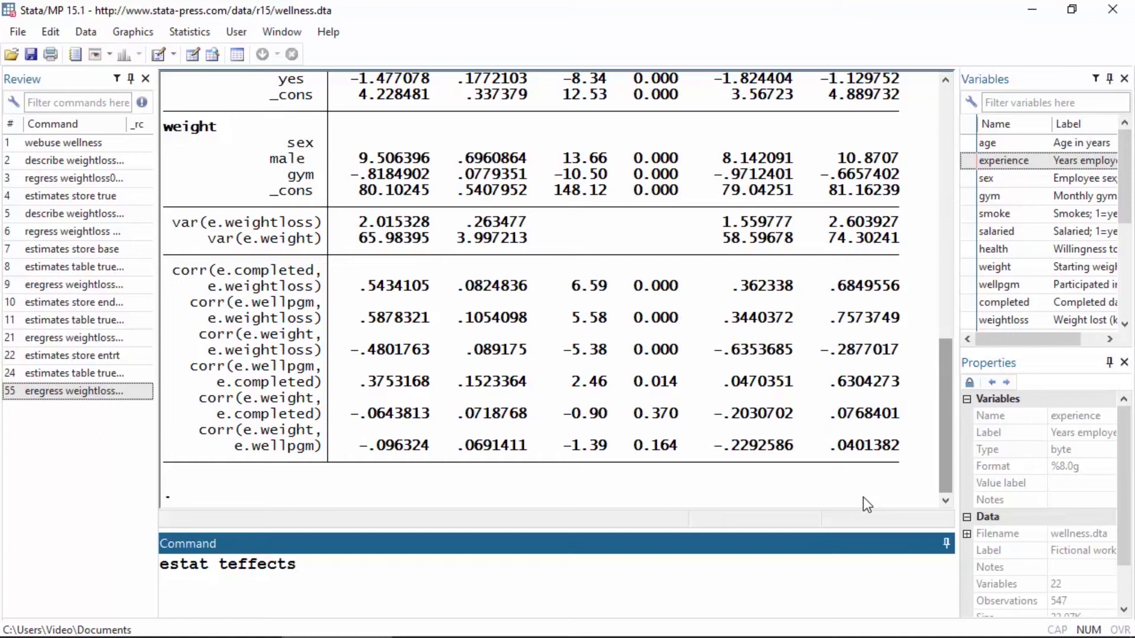
key(Return)
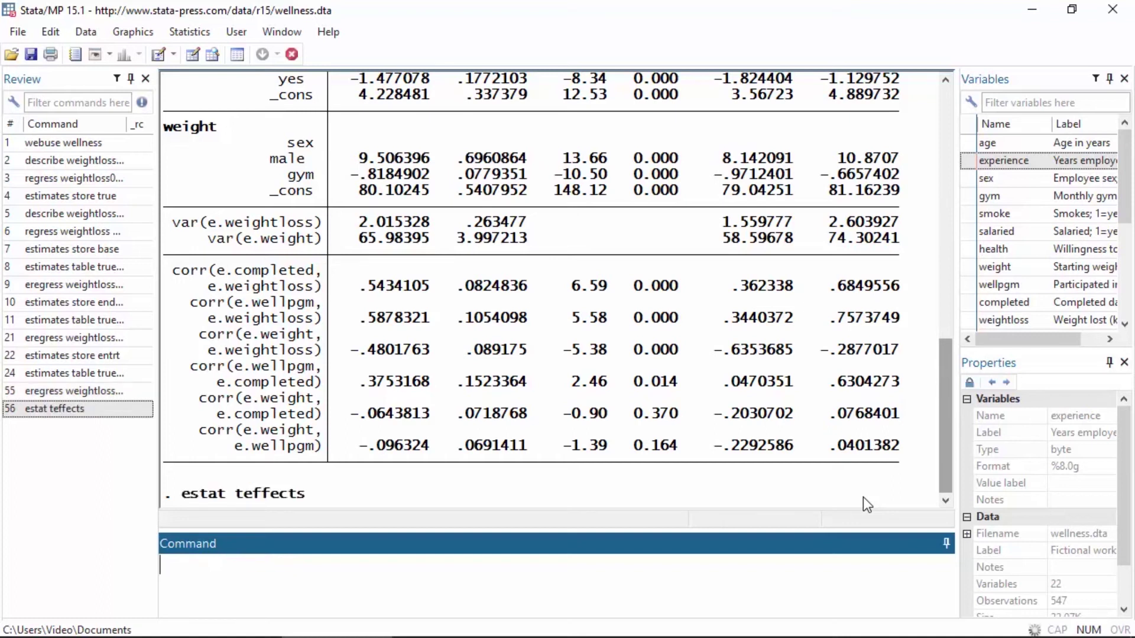
text(est)
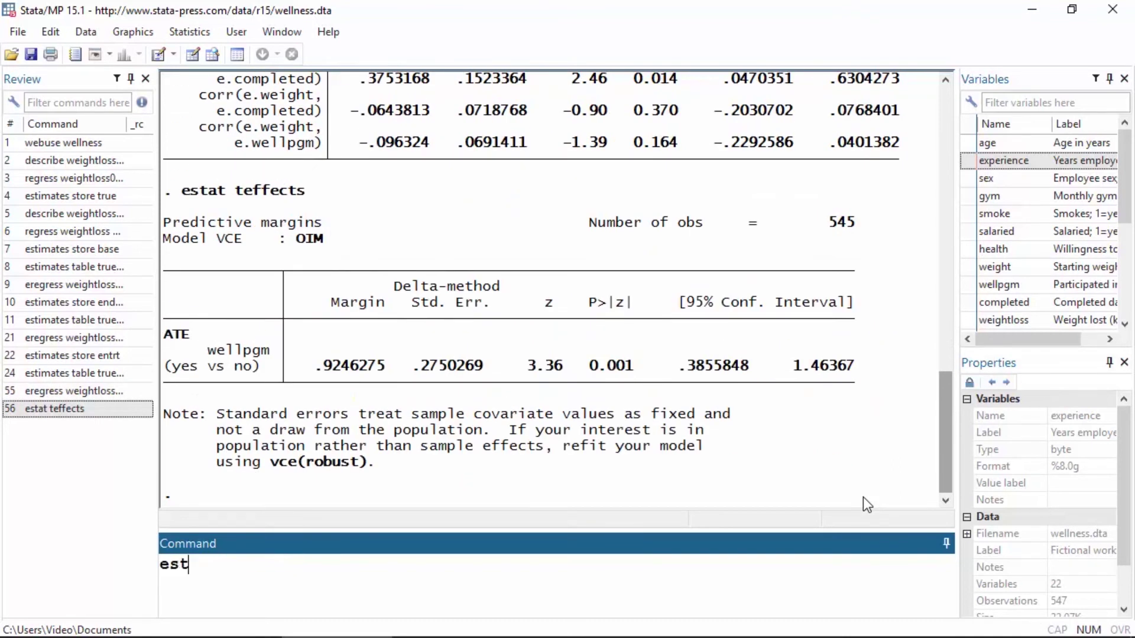
text(at teffects, pom)
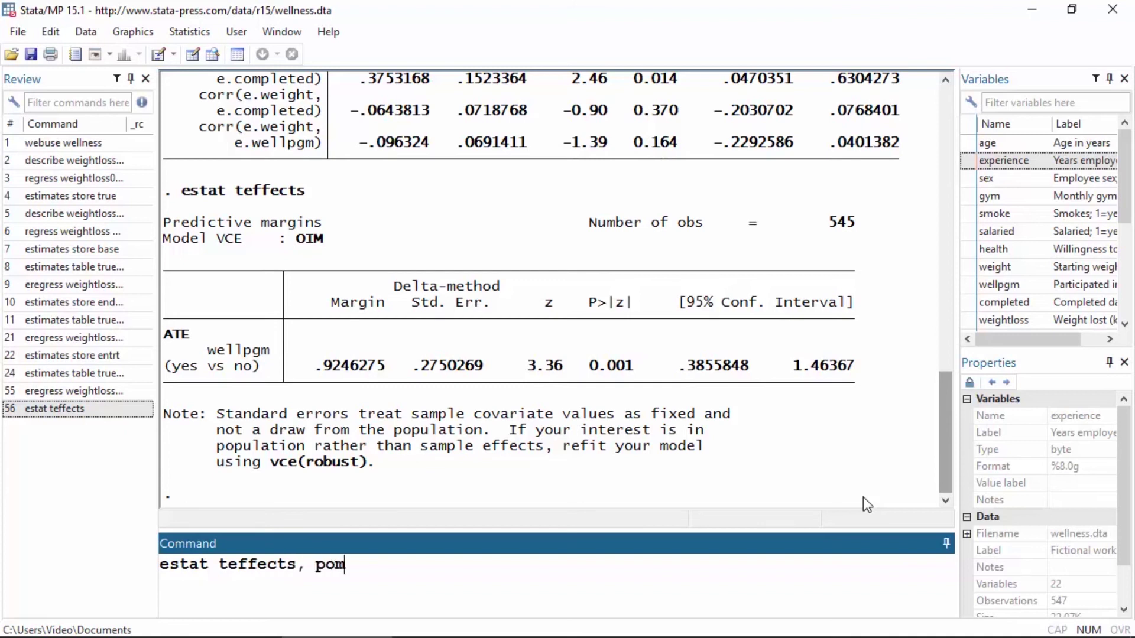
- Run estat teffects, pom to show potential outcome means of 2.171 (no) and 3.096 (yes)
key(Return)
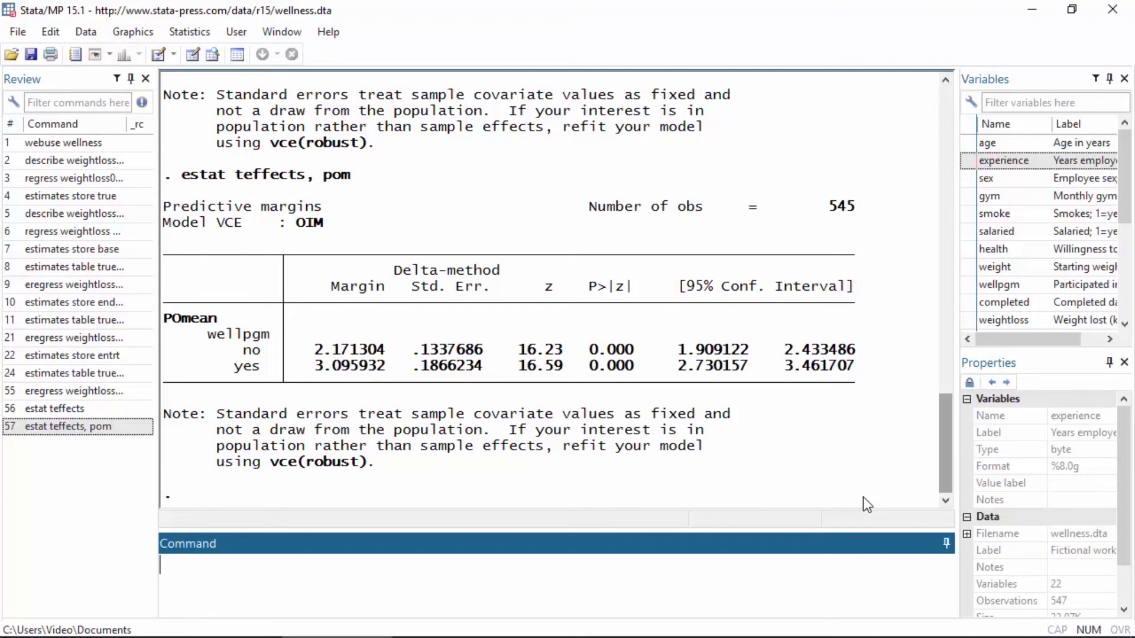
text(es)
text(tat teffects)
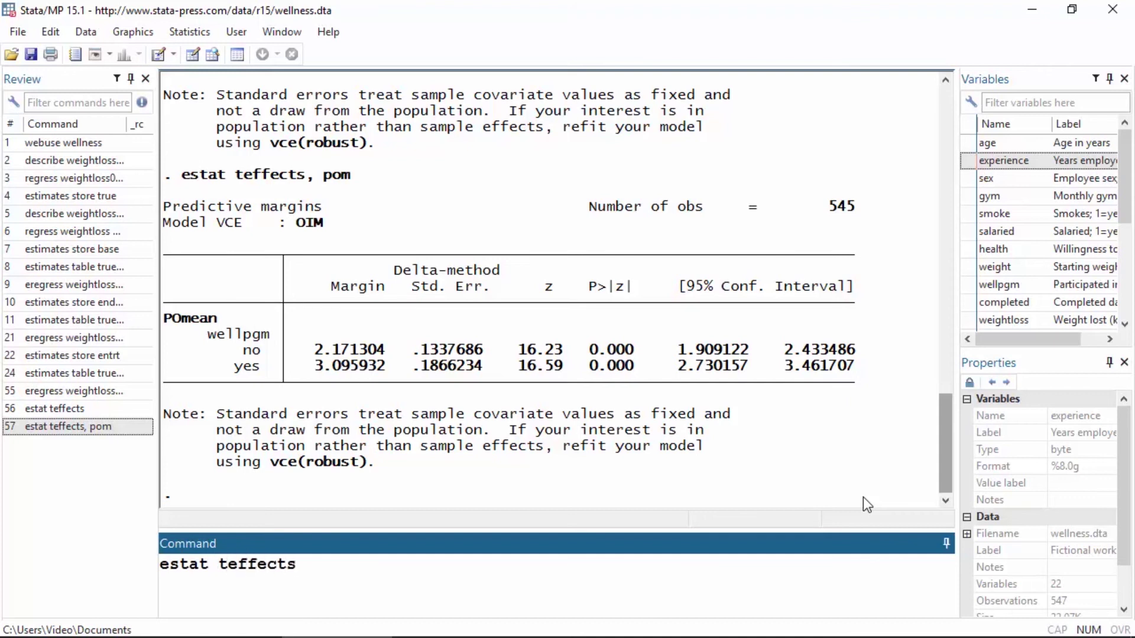
text(, atet)
- Submit estat teffects, atet for the wellpgm effect on the treated
key(Return)
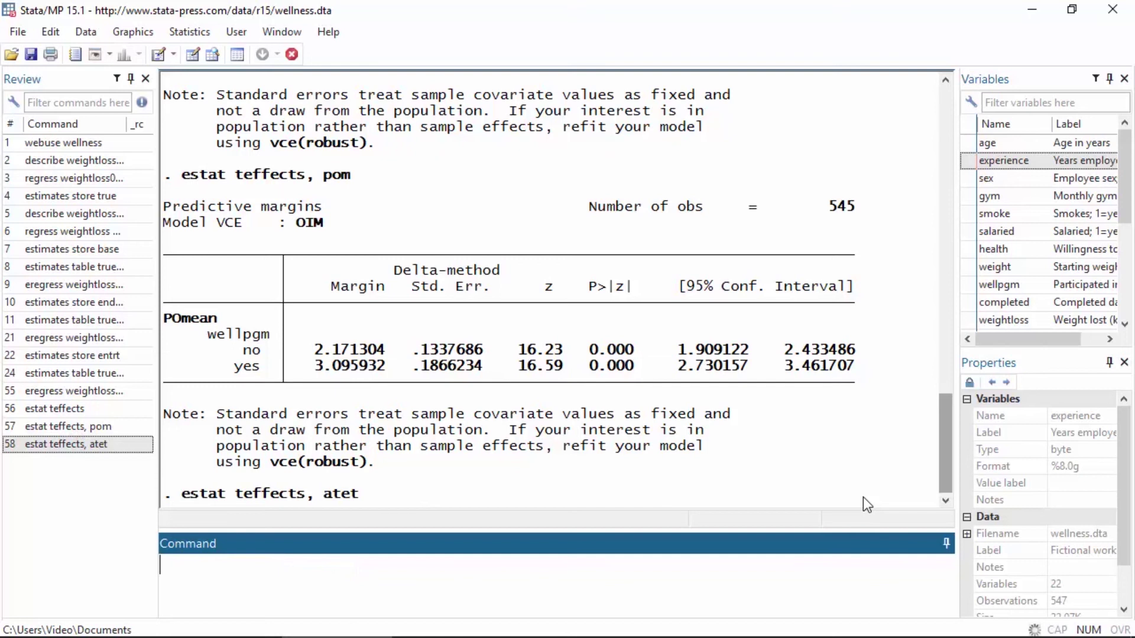